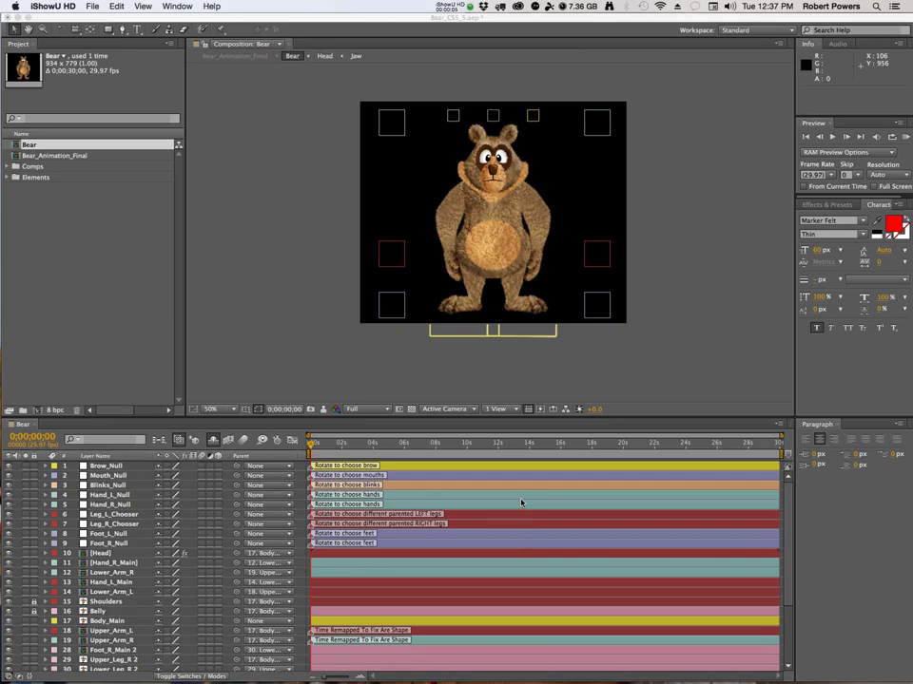
Scrub Hand_L_Null's Rotation to preview the left-hand swaps, leaving it at 0°
click(402, 130)
click(402, 129)
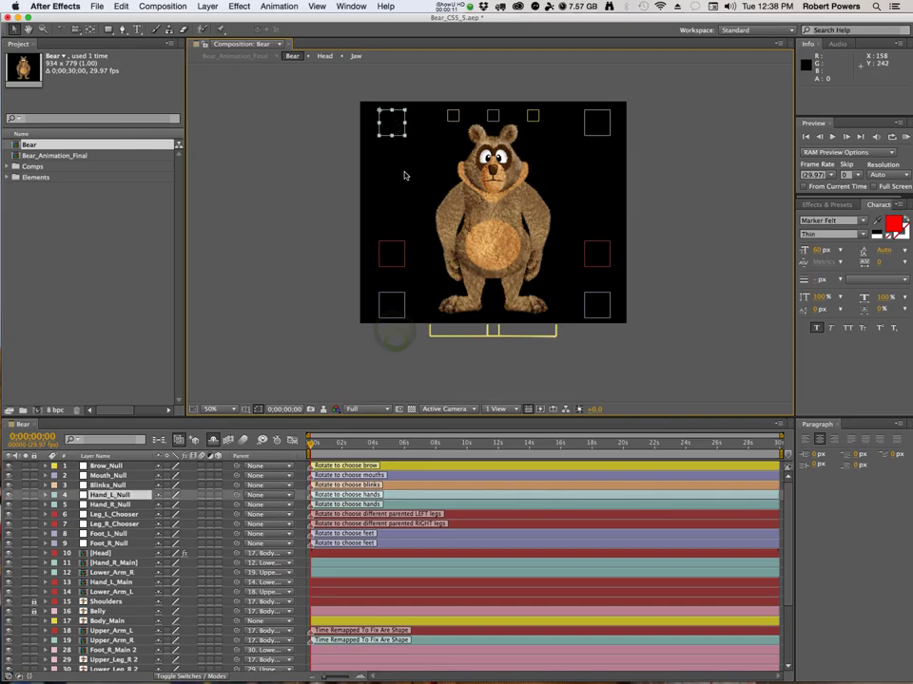
key(r)
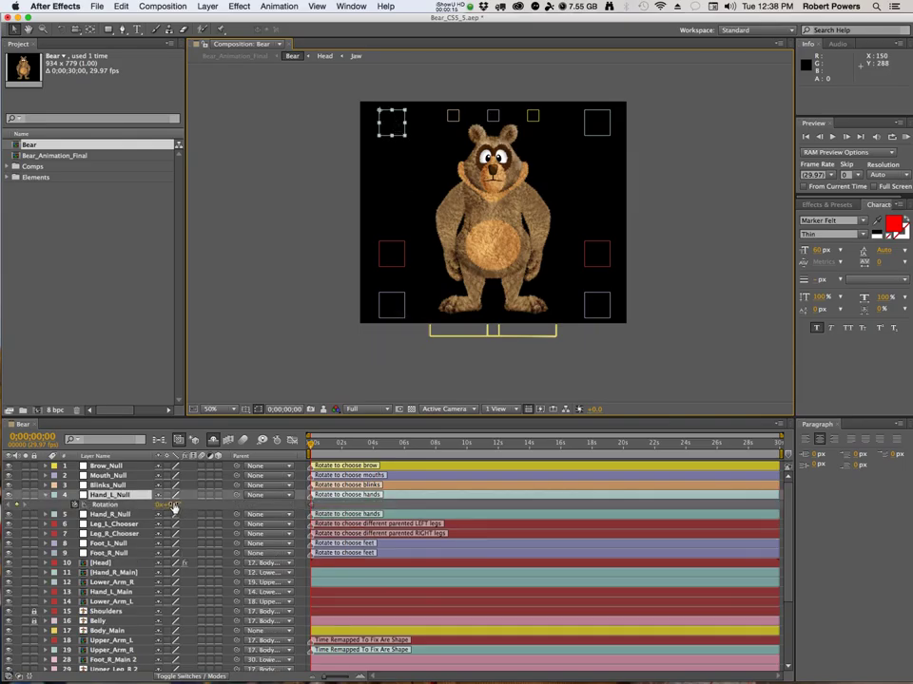
drag(174, 508, 174, 507)
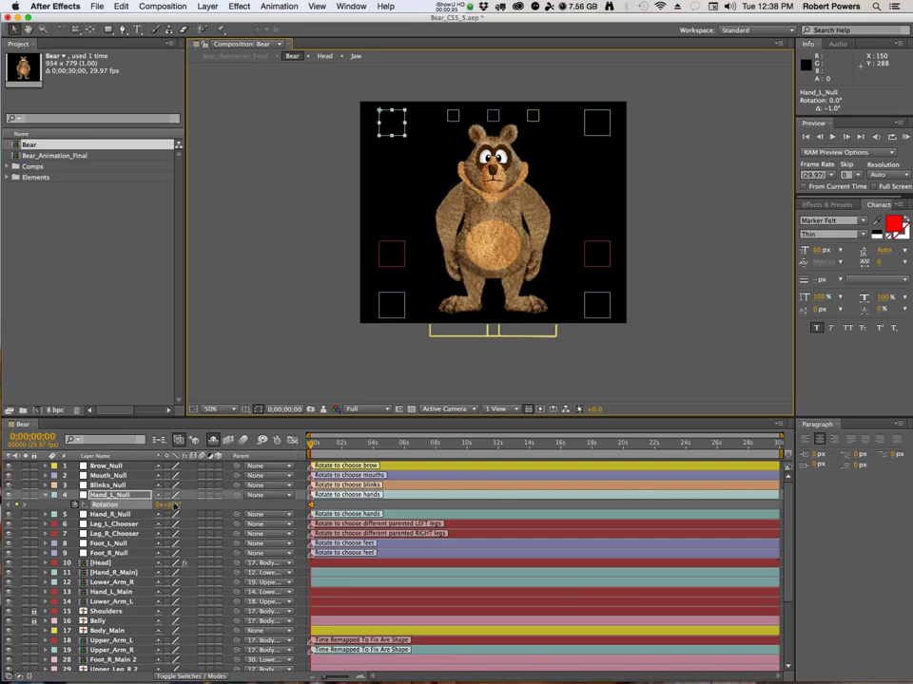
click(452, 115)
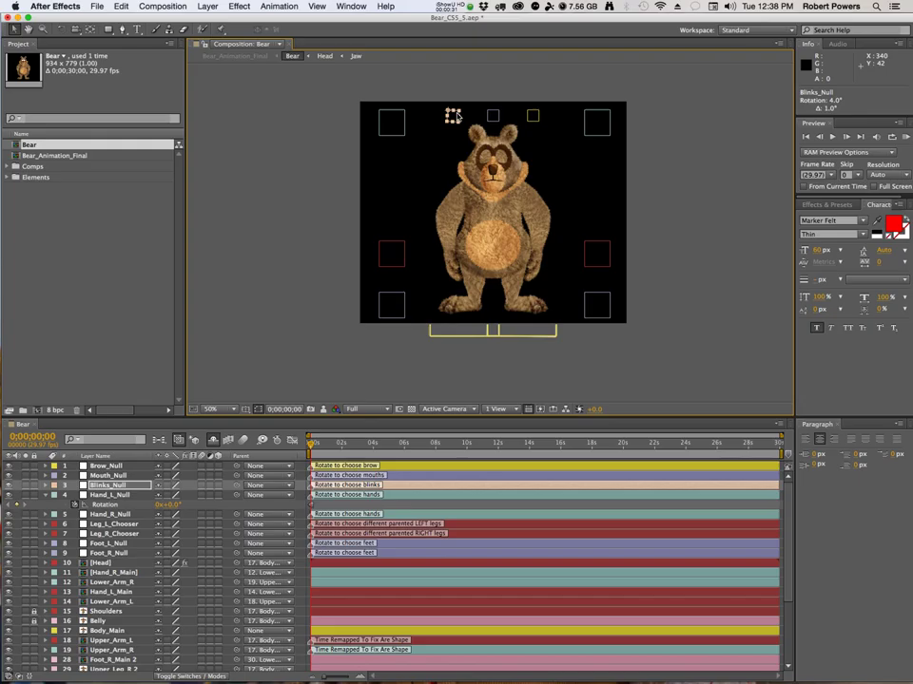
Nudge Blinks_Null to blink and reopen the eyes, then step Mouth_Null's shapes to -1.0°
key(KP_Add)
key(KP_Add)
key(KP_Subtract)
key(KP_Subtract)
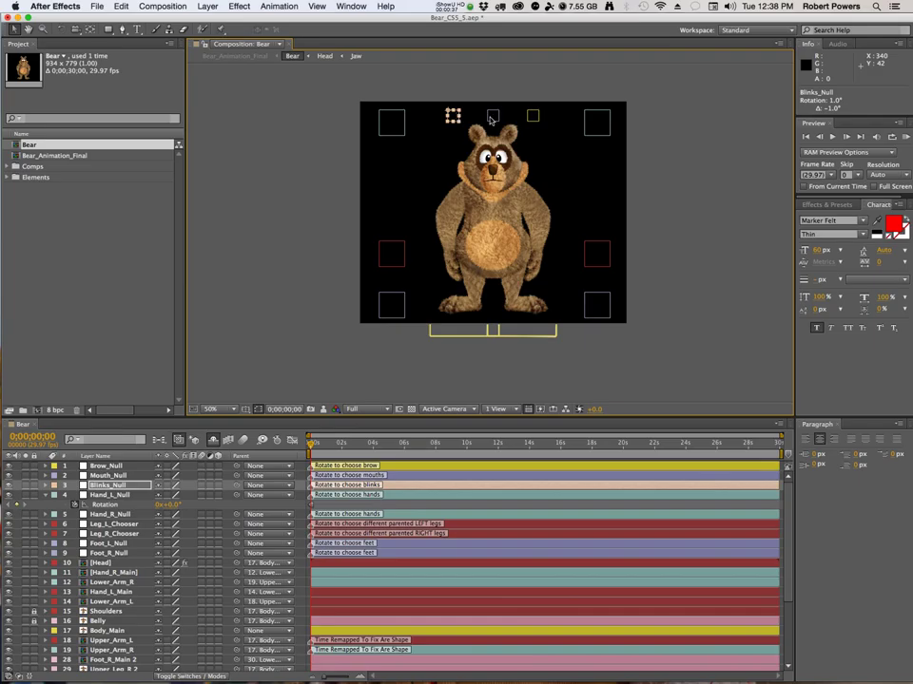
click(492, 113)
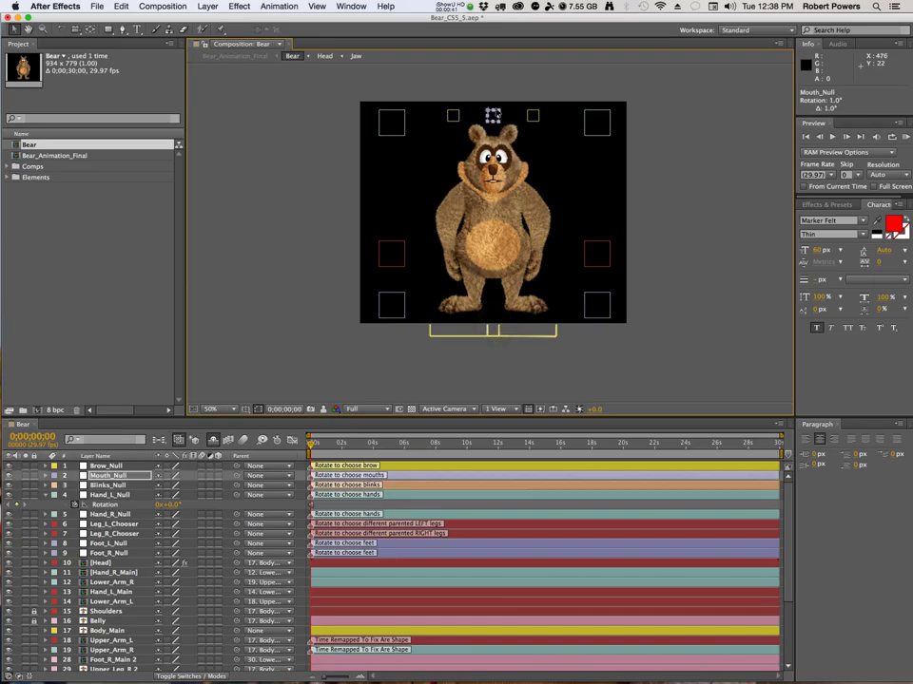
key(KP_Add)
key(KP_Add)
key(KP_Add)
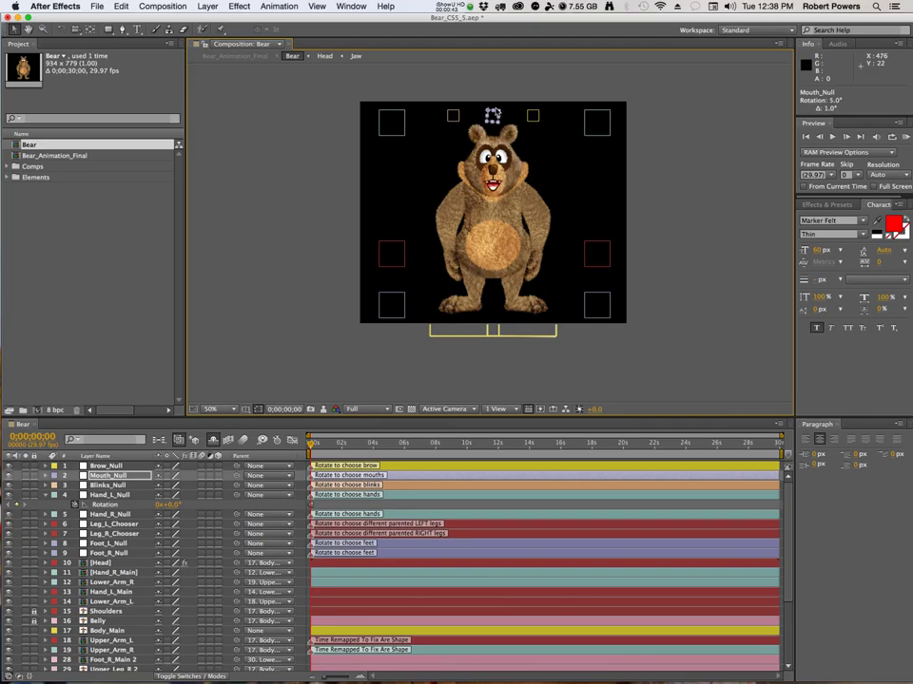
key(KP_Subtract)
key(KP_Subtract)
key(KP_Subtract)
key(KP_Subtract)
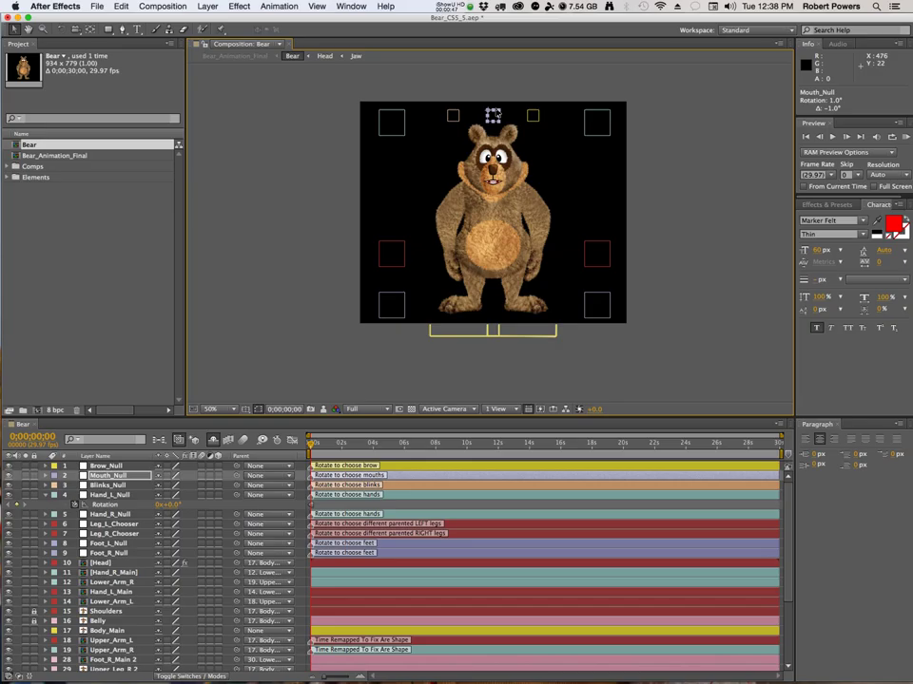
key(KP_Subtract)
key(KP_Subtract)
Nudge Brow_Null's rotation up and down to try the different brow options
click(533, 115)
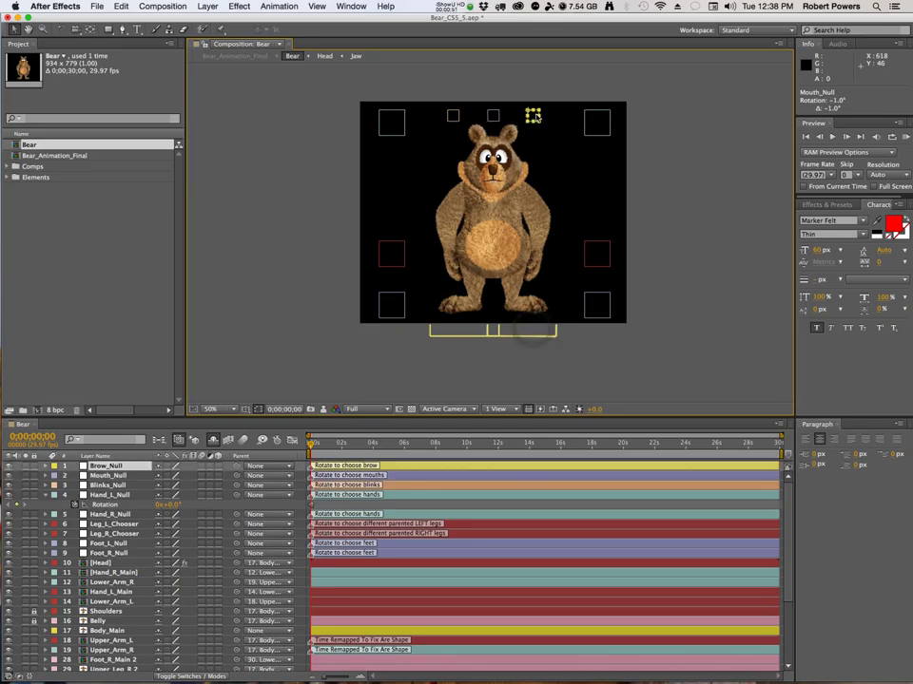
key(KP_Add)
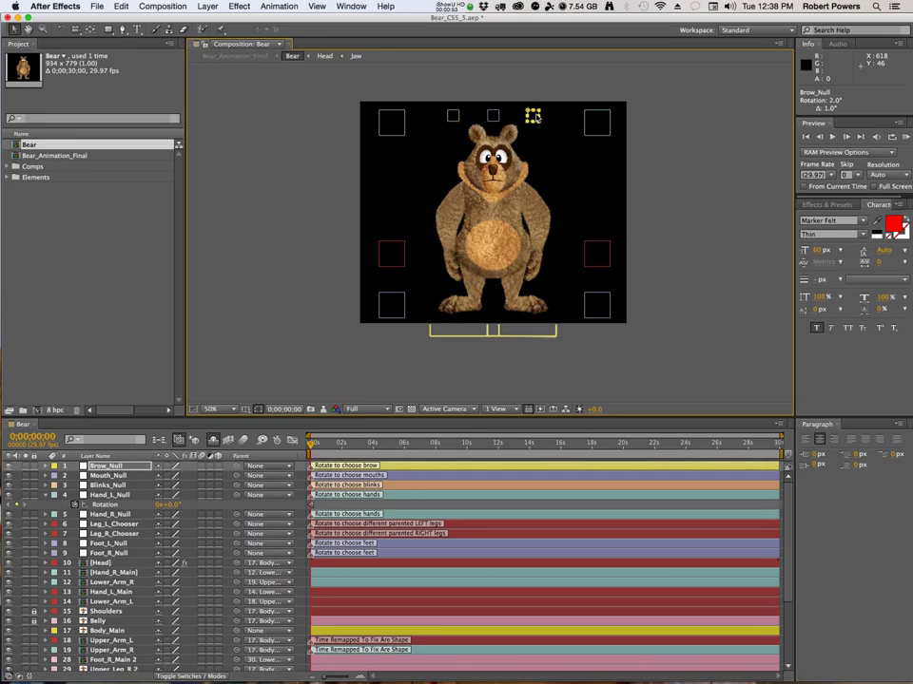
key(KP_Subtract)
key(KP_Subtract)
key(KP_Add)
key(KP_Add)
key(KP_Add)
key(KP_Add)
key(KP_Add)
key(KP_Add)
key(KP_Add)
key(KP_Add)
key(KP_Add)
key(KP_Add)
key(KP_Add)
key(KP_Add)
key(KP_Add)
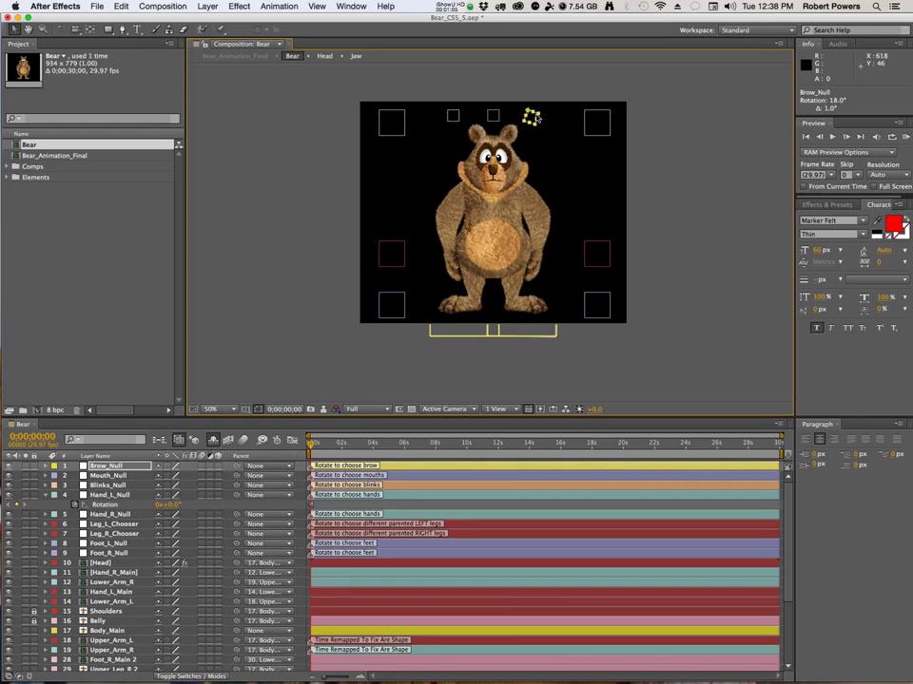
key(KP_Subtract)
key(KP_Subtract)
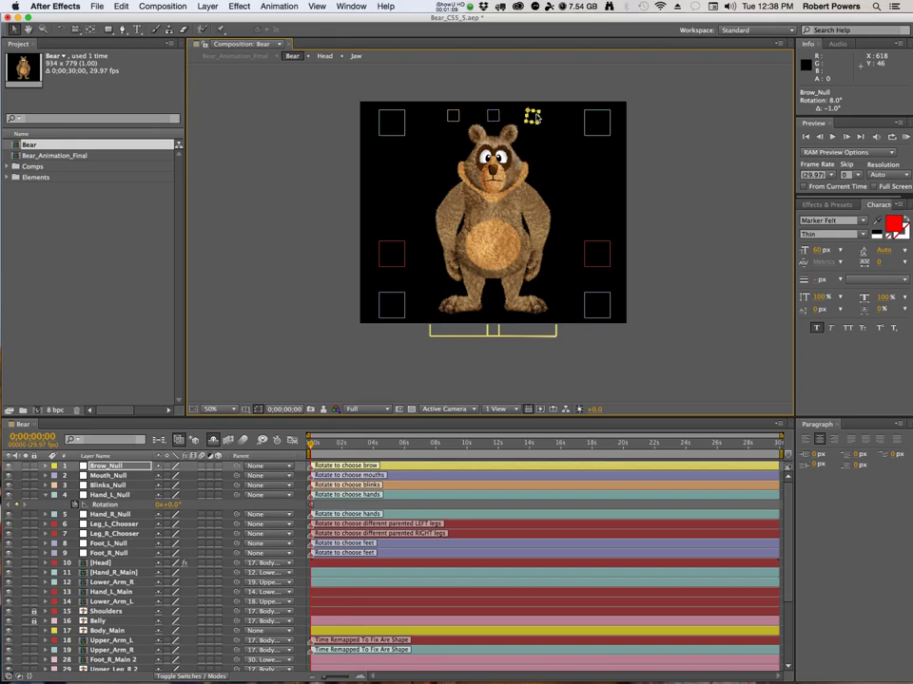
Reveal Brow_Null's Rotation and set it to 0°
key(r)
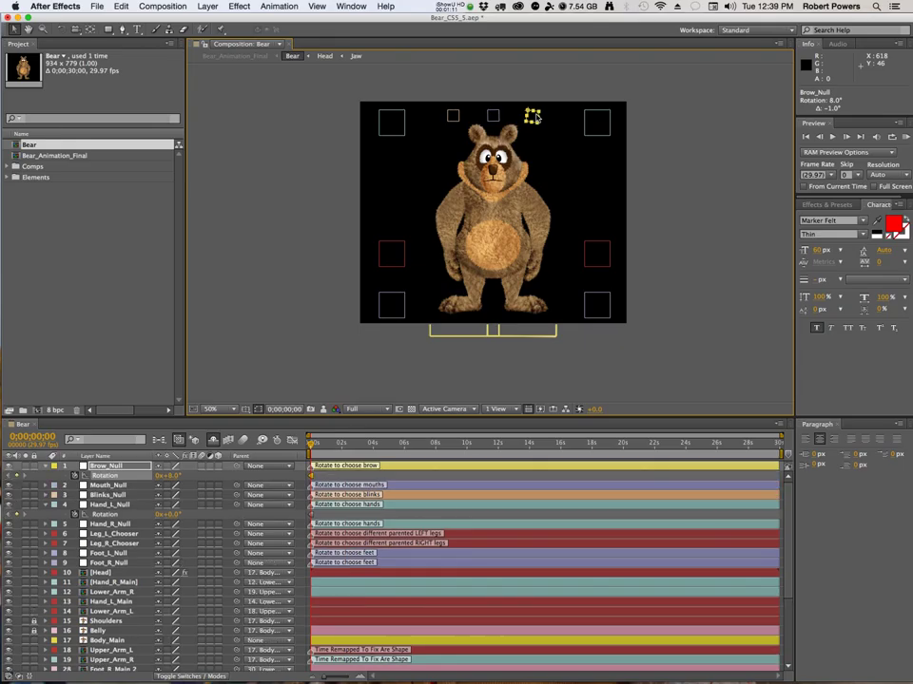
click(169, 475)
text(0)
key(Return)
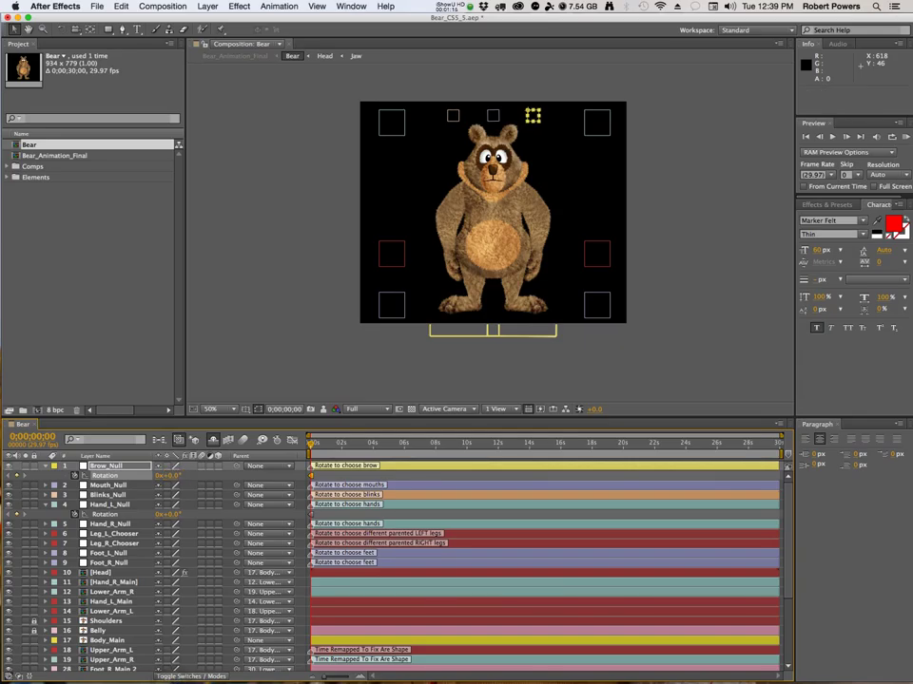
Pick another right-leg set on Leg_R_Chooser and drag Body_Main down and up to 487.5, 520.5
click(599, 253)
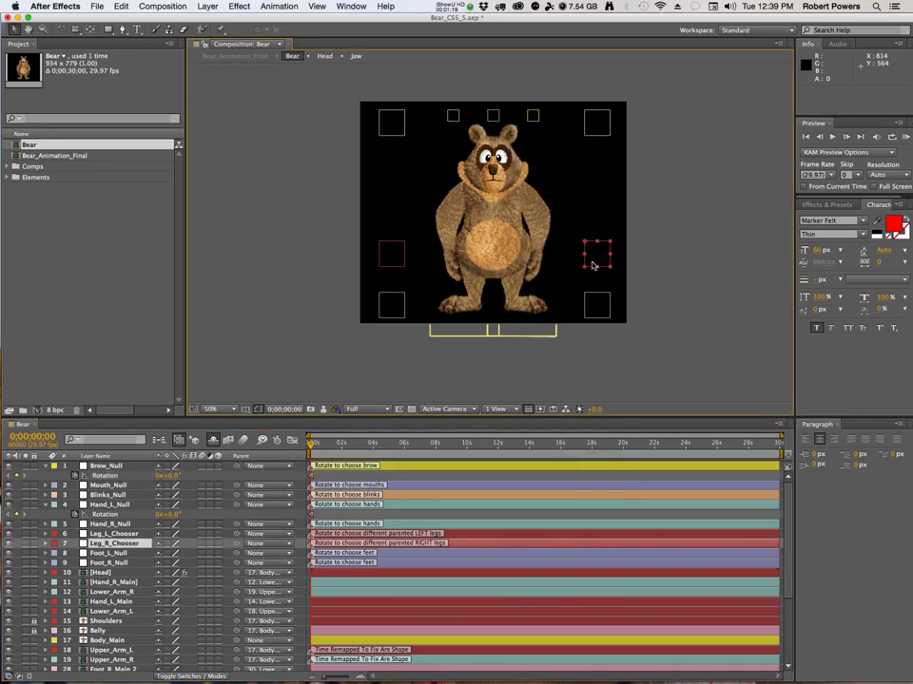
mouse_move(509, 251)
mouse_down()
mouse_move(511, 276)
mouse_move(512, 255)
mouse_up()
click(598, 254)
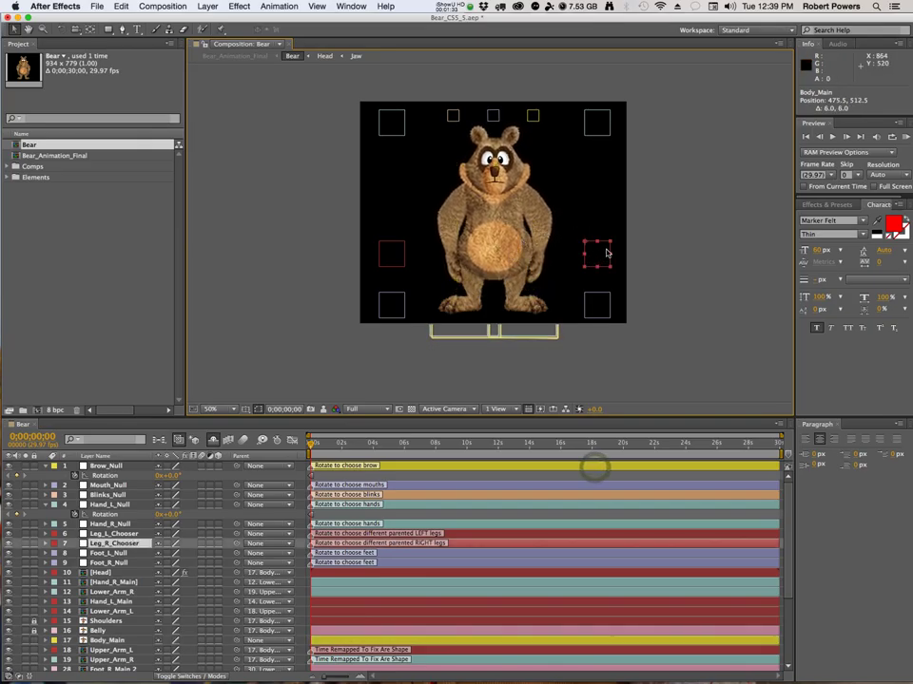
key(KP_Add)
mouse_move(509, 270)
mouse_down()
mouse_move(508, 236)
mouse_move(506, 275)
mouse_move(515, 273)
mouse_up()
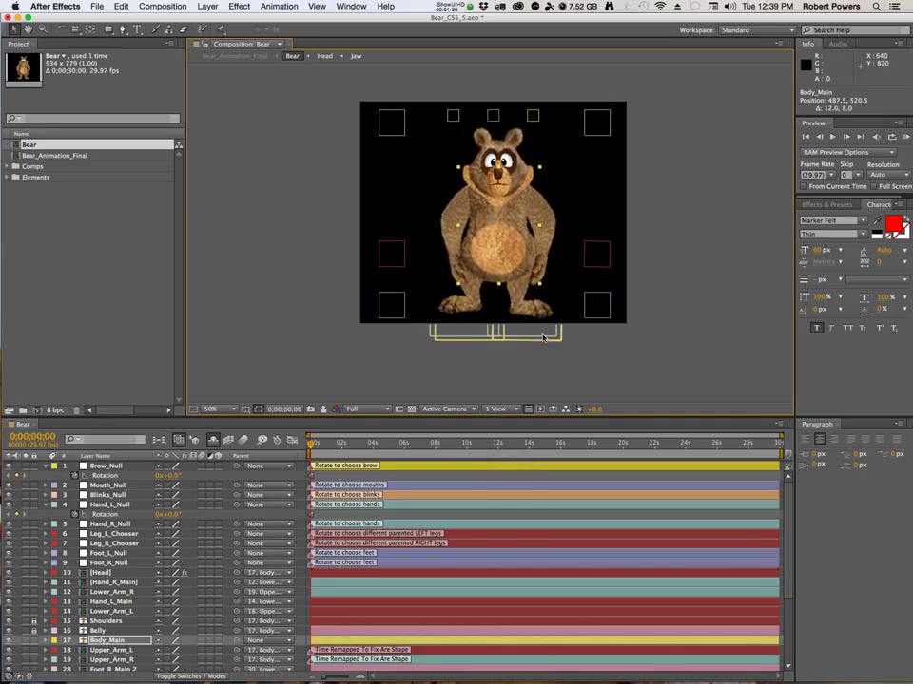
Show Foot_R_Null's Rotation and nudge it by 1° and 10° to try right-foot swaps
click(609, 306)
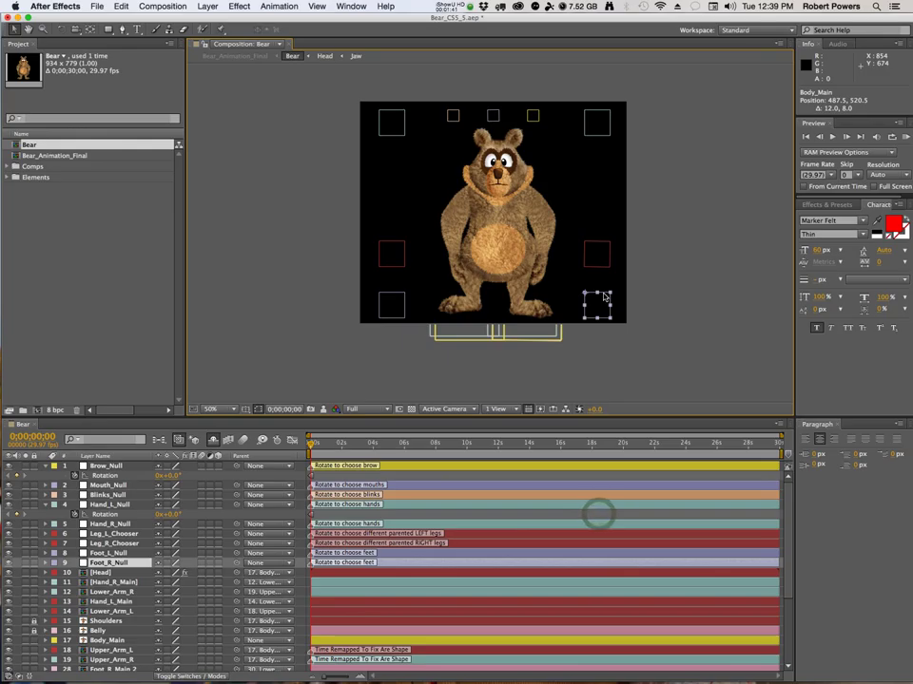
key(r)
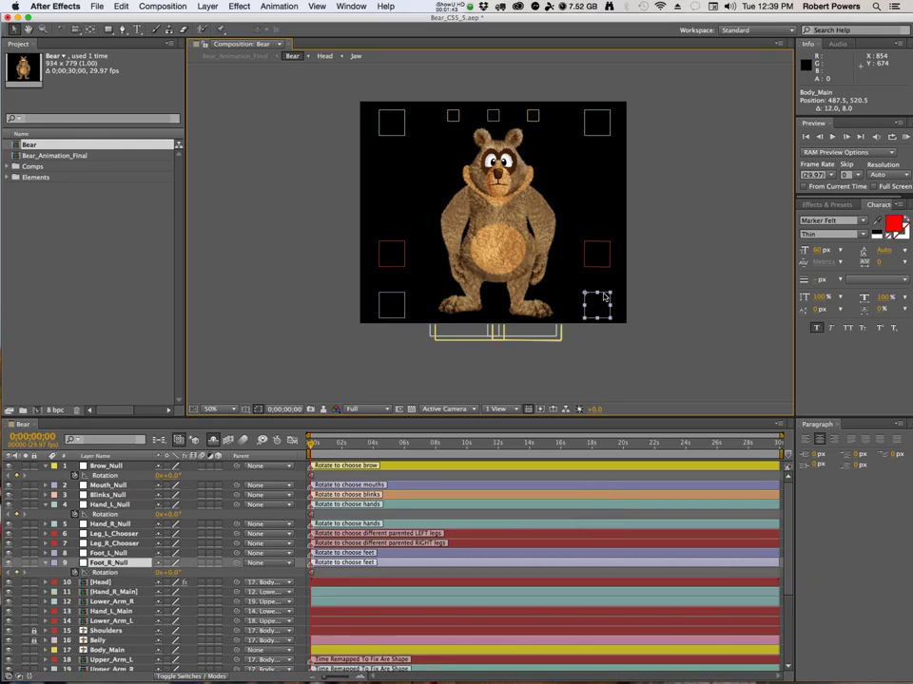
key(KP_Add)
key(KP_Add)
key(KP_Add)
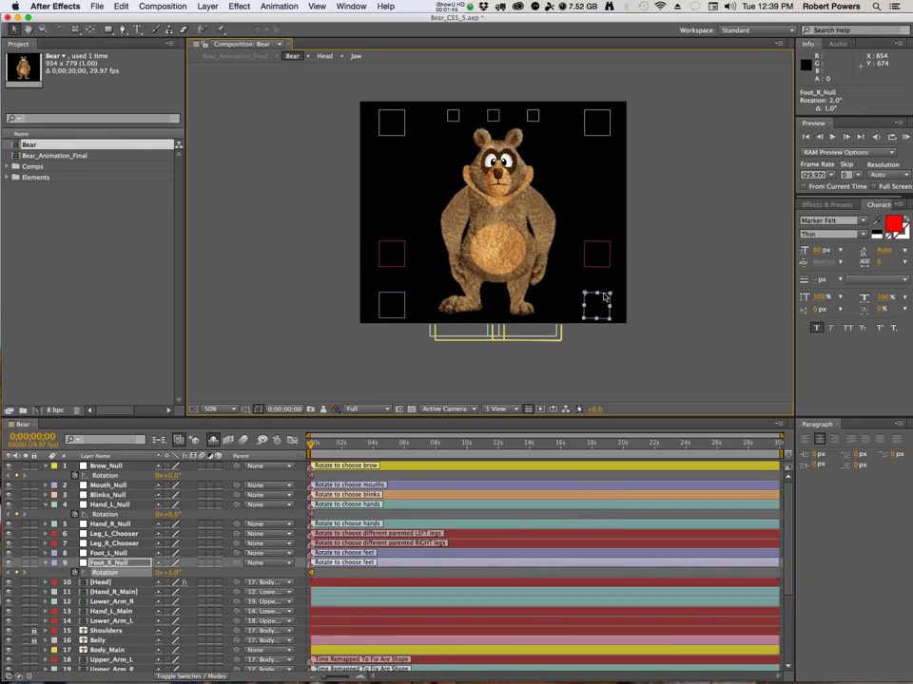
key(KP_Subtract)
key(KP_Subtract)
key(KP_Subtract)
key(shift+KP_Add)
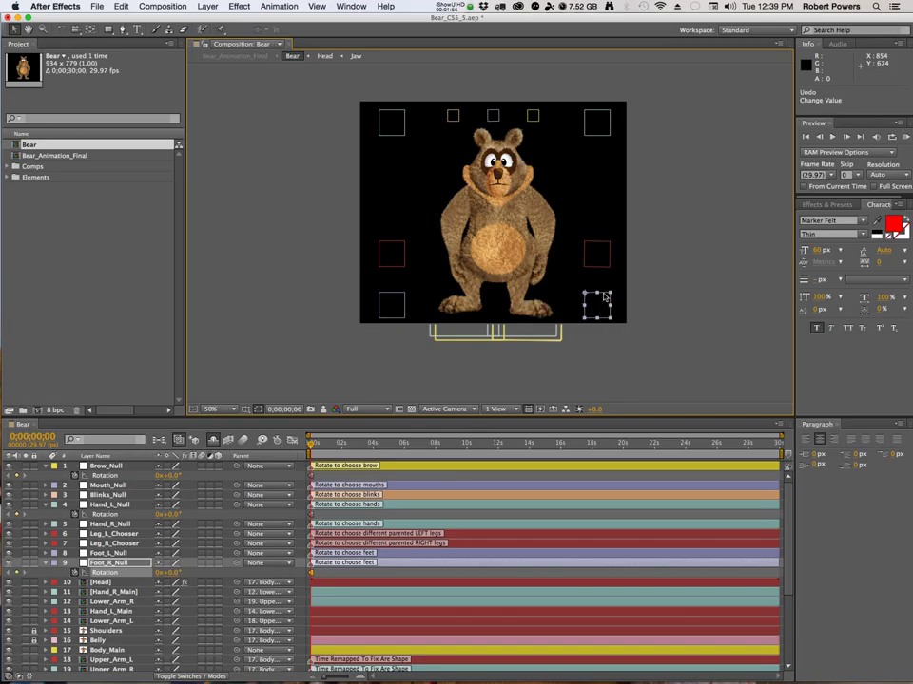
Undo the foot rotation, swing the right lower arm out, and lift Upper_Arm_R outward
key(super+z)
click(537, 199)
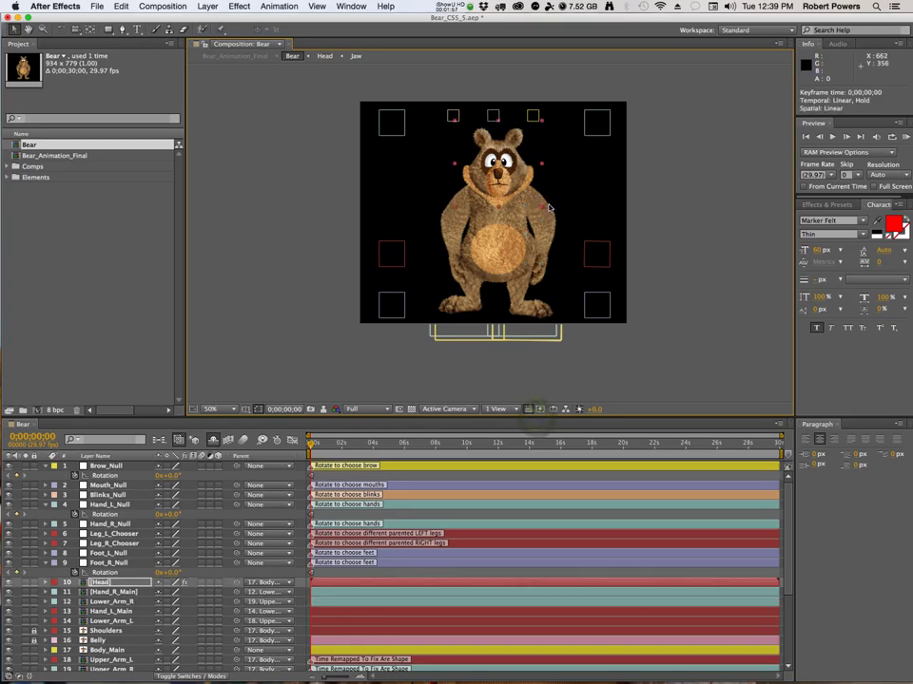
drag(537, 198, 562, 215)
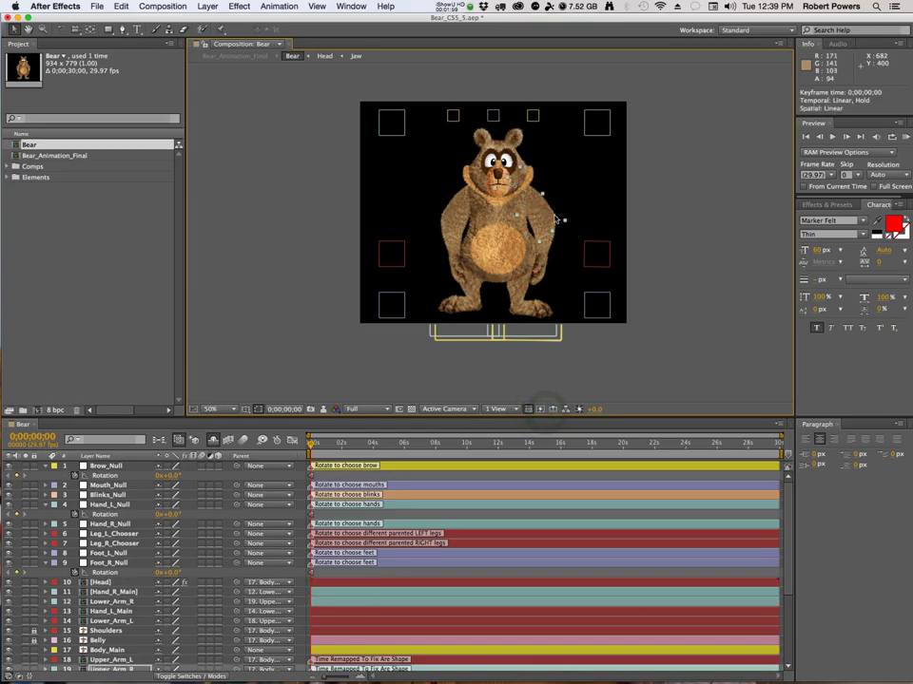
key(r)
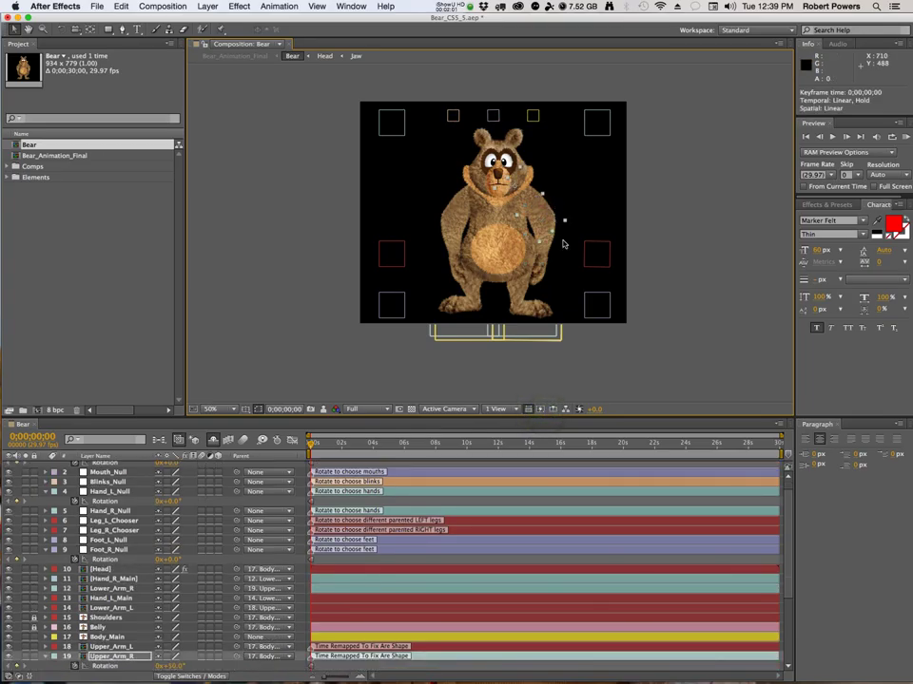
key(p)
scroll(334, 570, down, 3)
key(shift+r)
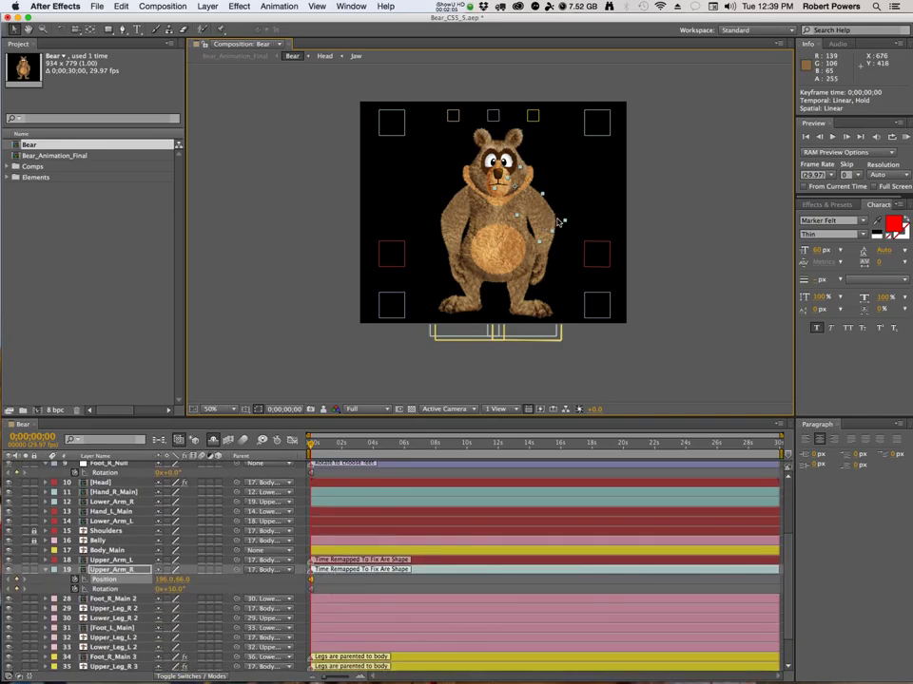
drag(542, 220, 599, 166)
Shift Body_Main slightly and rotate the right forearm 20° inward toward the hip
click(509, 213)
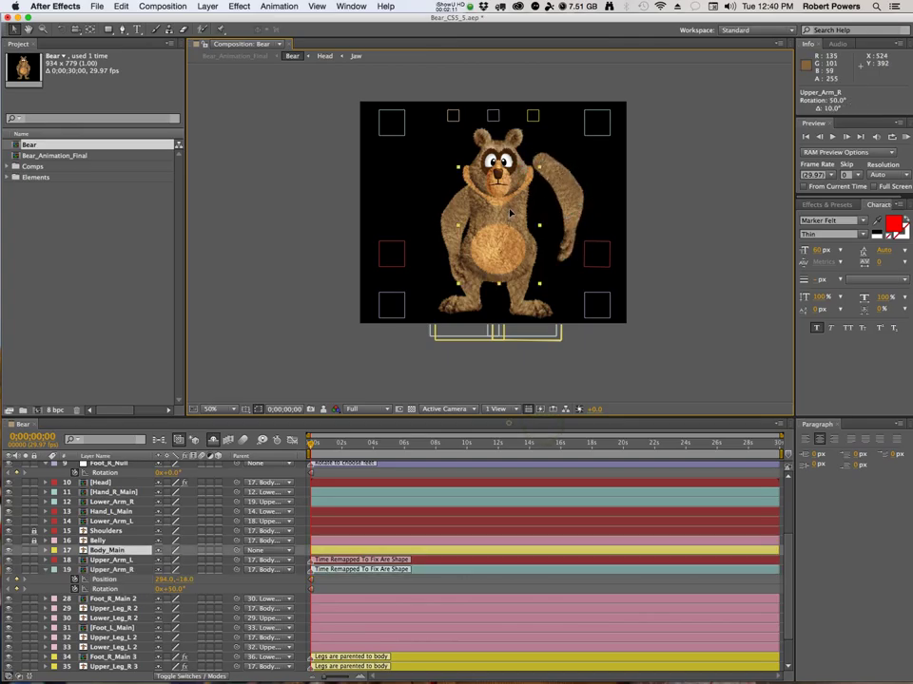
drag(510, 213, 509, 218)
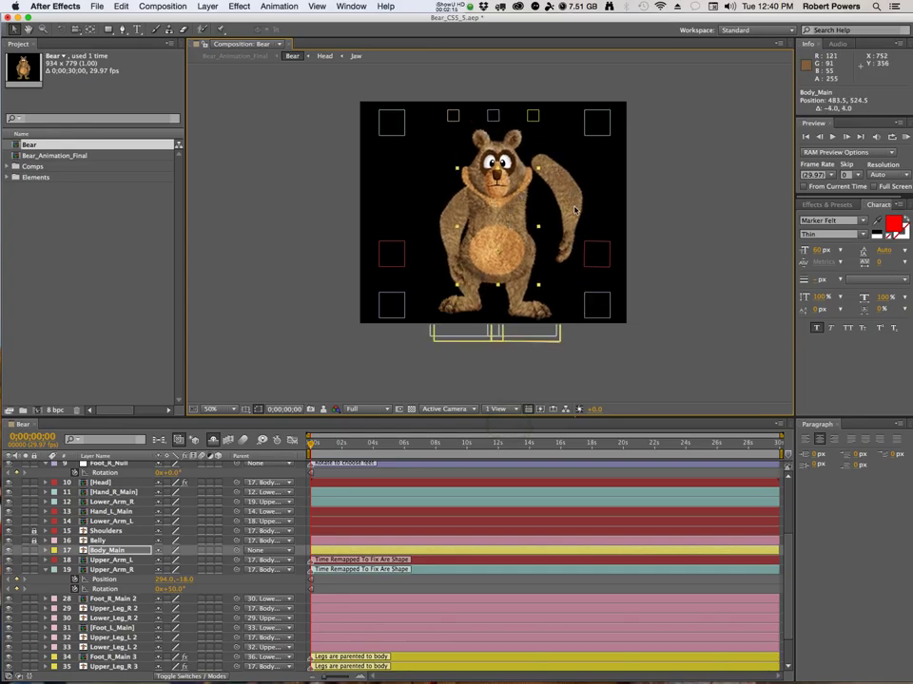
click(577, 203)
key(shift+KP_Subtract)
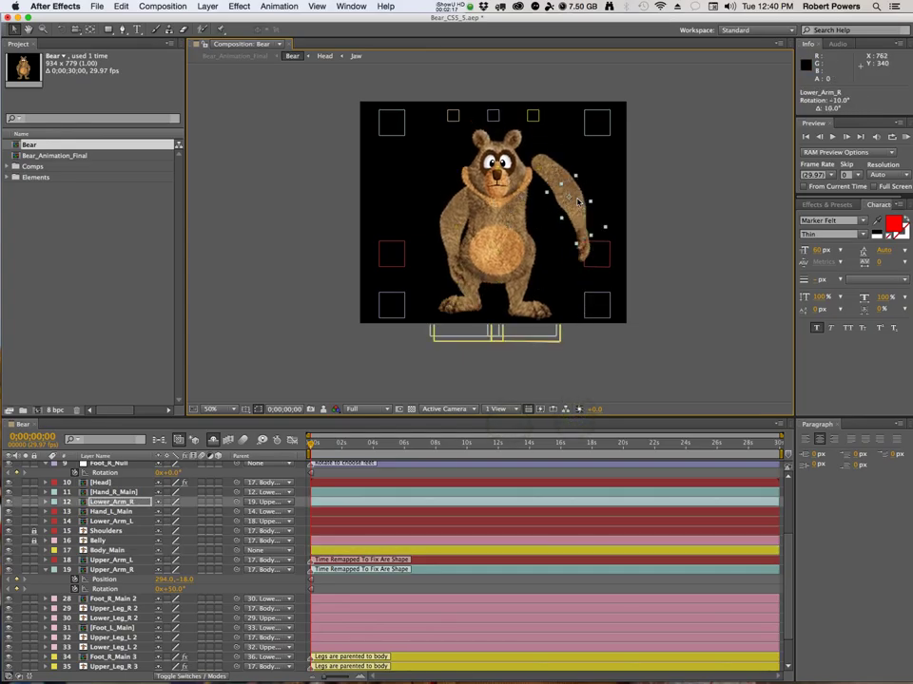
key(shift+KP_Subtract)
key(shift+KP_Subtract)
key(shift+KP_Subtract)
key(shift+KP_Subtract)
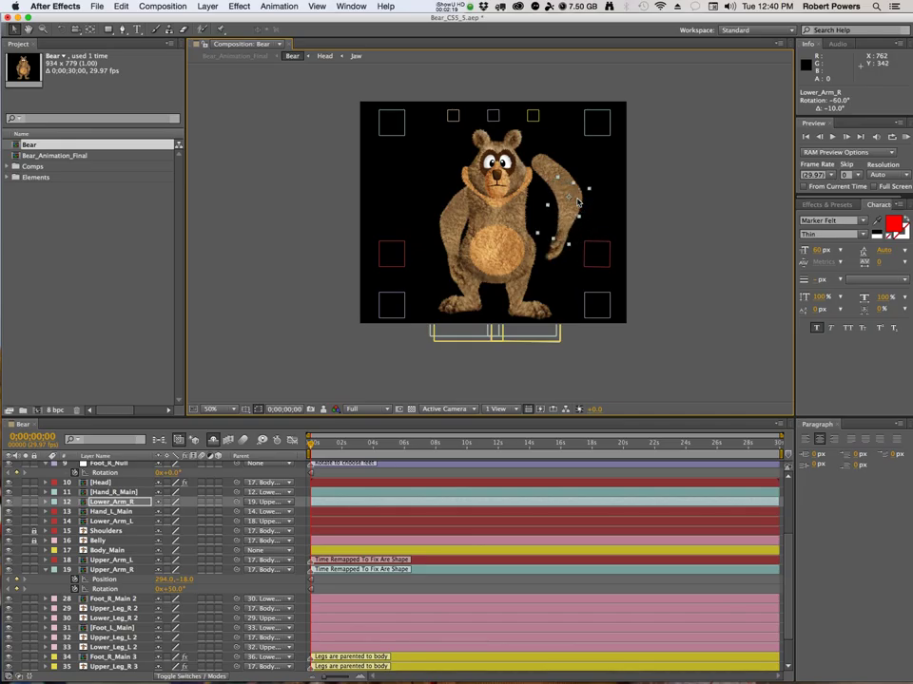
Rotate the right hand -10° and drag Upper_Arm_R down to 190, 50 so the paw rests on the belly
click(537, 244)
key(shift+KP_Subtract)
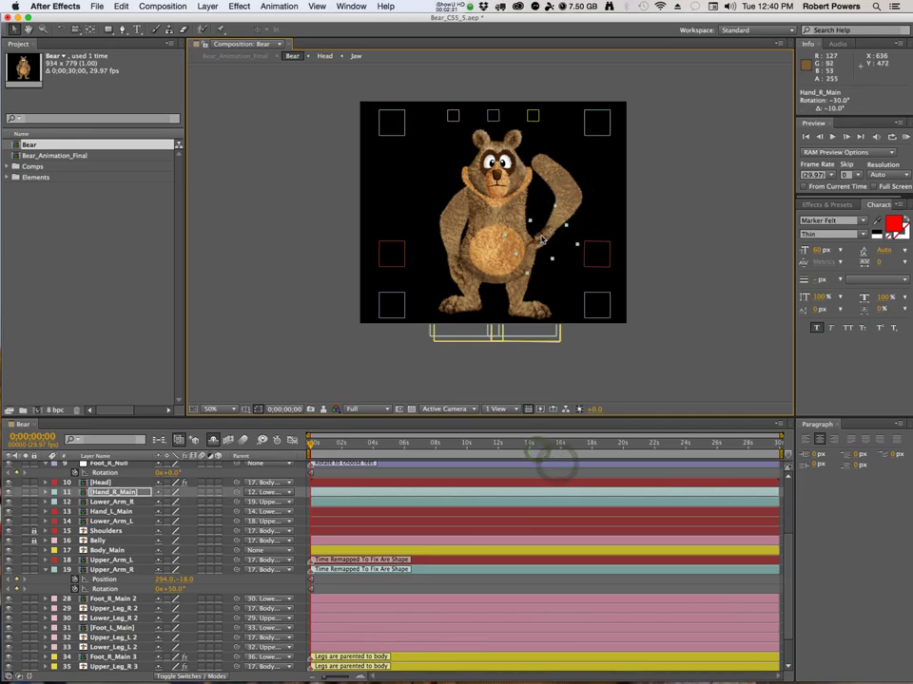
click(553, 179)
drag(548, 190, 528, 269)
click(554, 248)
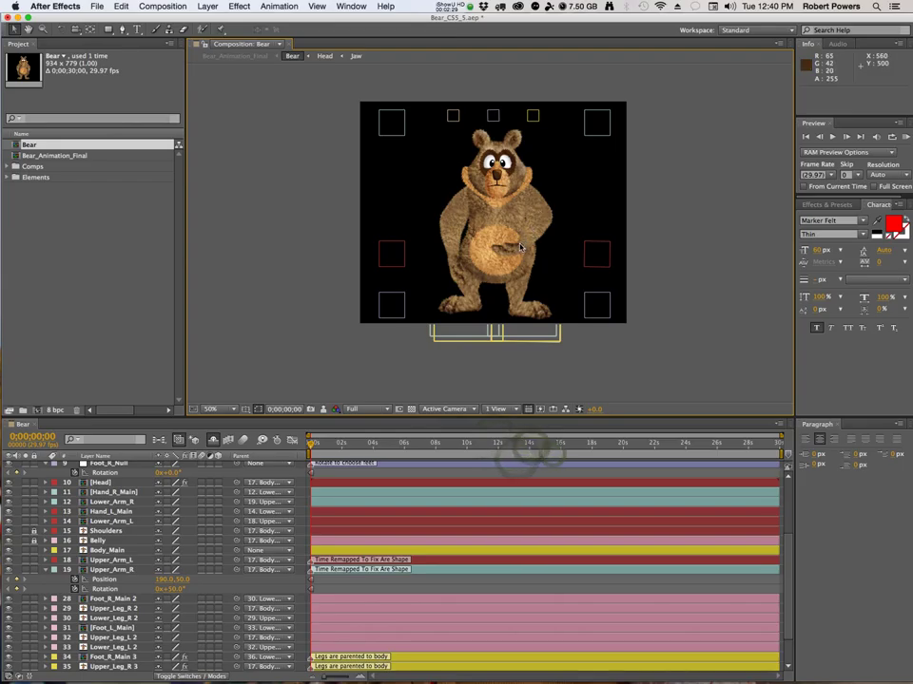
Select Hand_R_Main from Body_Main's context menu, show Position, Opacity and Rotation, and undo a trial drag
right_click(517, 251)
mouse_move(647, 616)
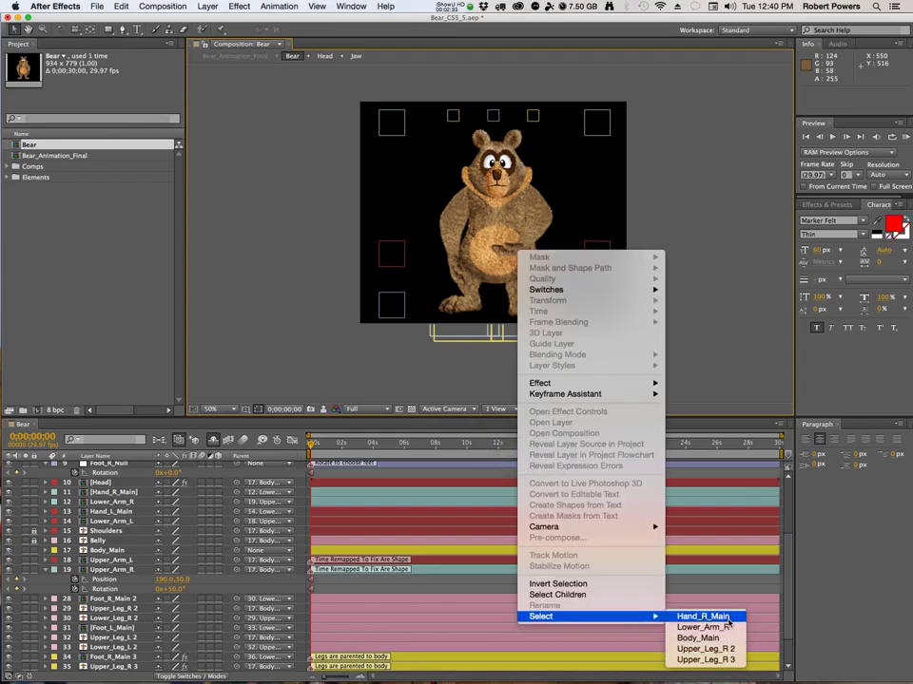
click(727, 619)
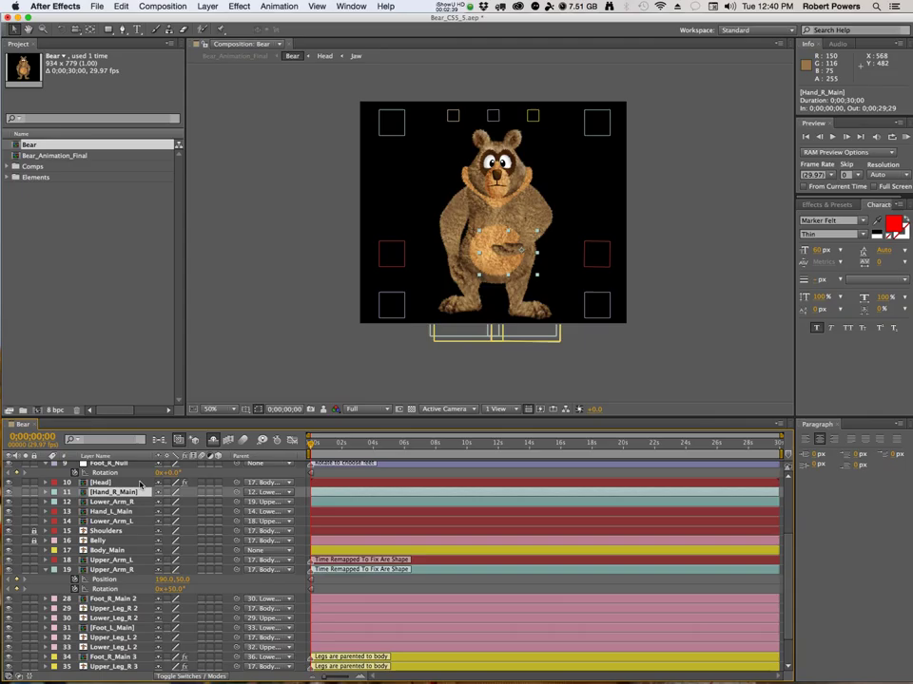
key(p)
key(shift+t)
key(shift+r)
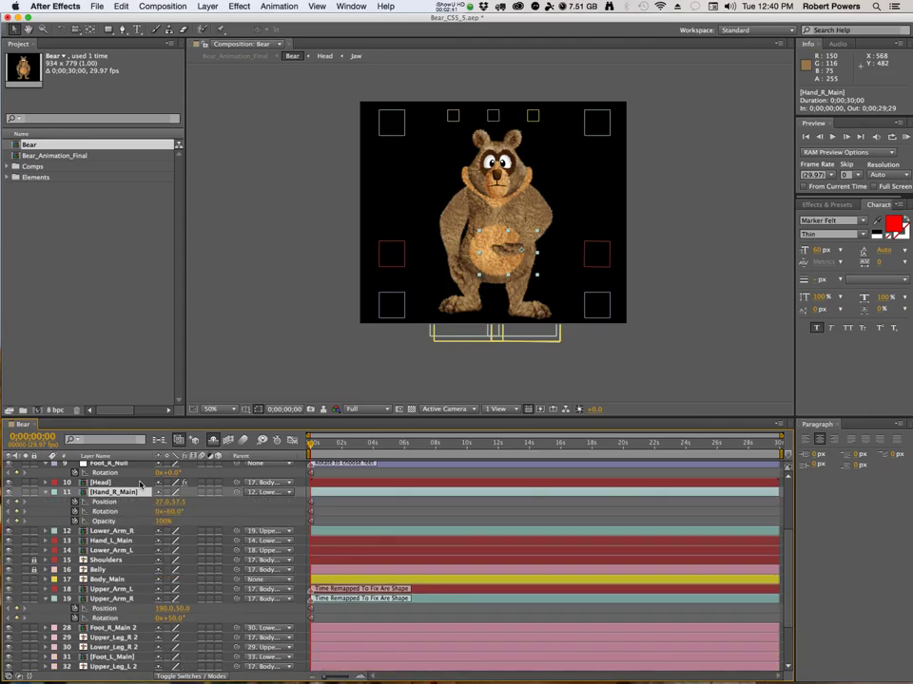
drag(514, 240, 527, 253)
key(super+z)
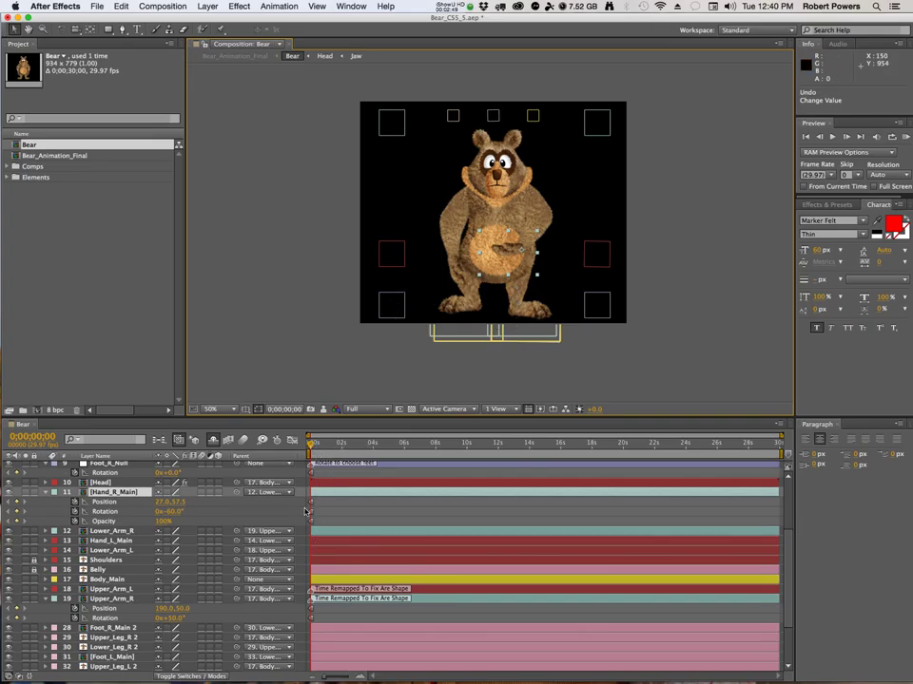
Set the current time to 0;00;02;00 from the timeline ruler
click(339, 443)
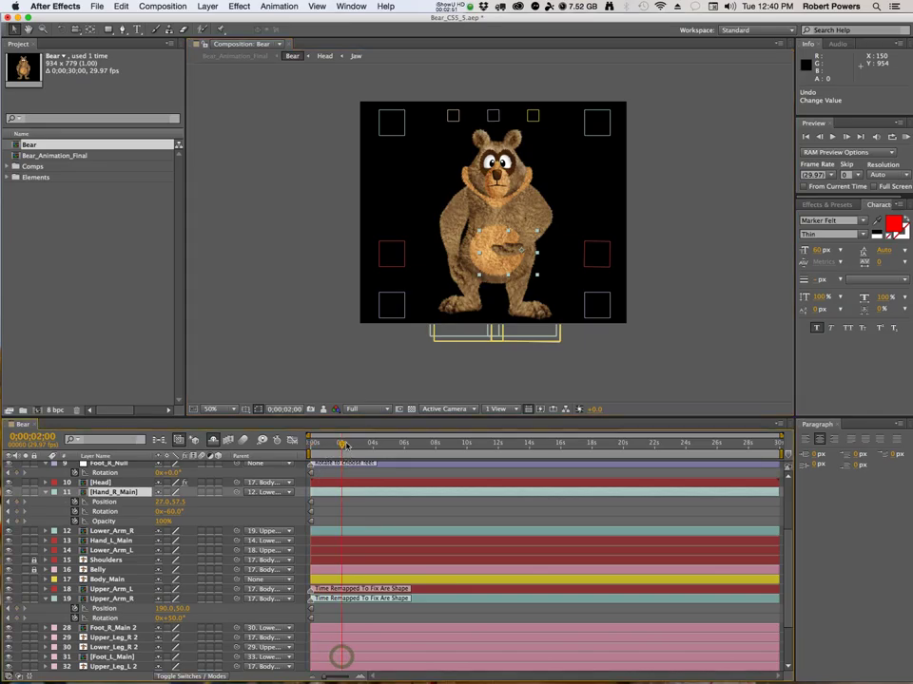